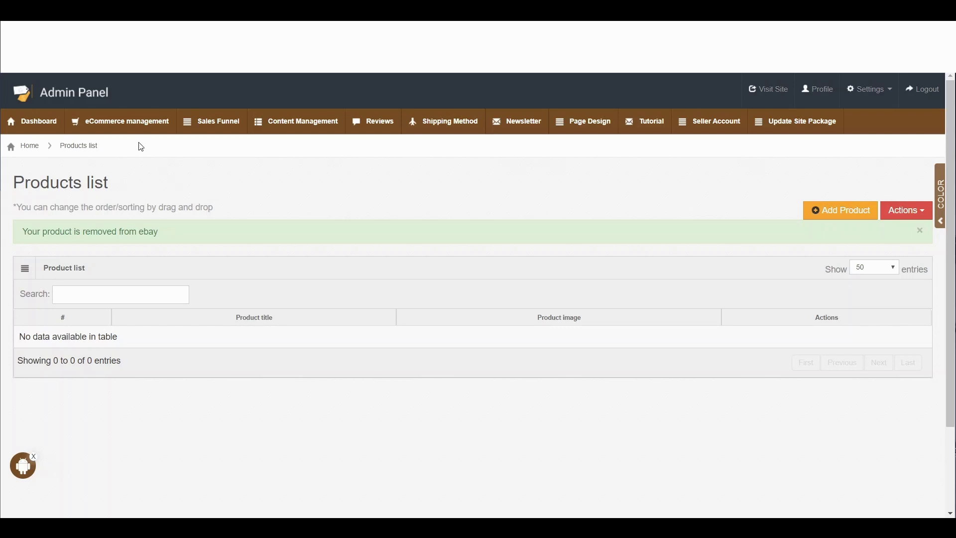
- Open the Drop shipping (Beta) page from the eCommerce management menu
{"action": "left_click", "coordinate": [125, 129]}
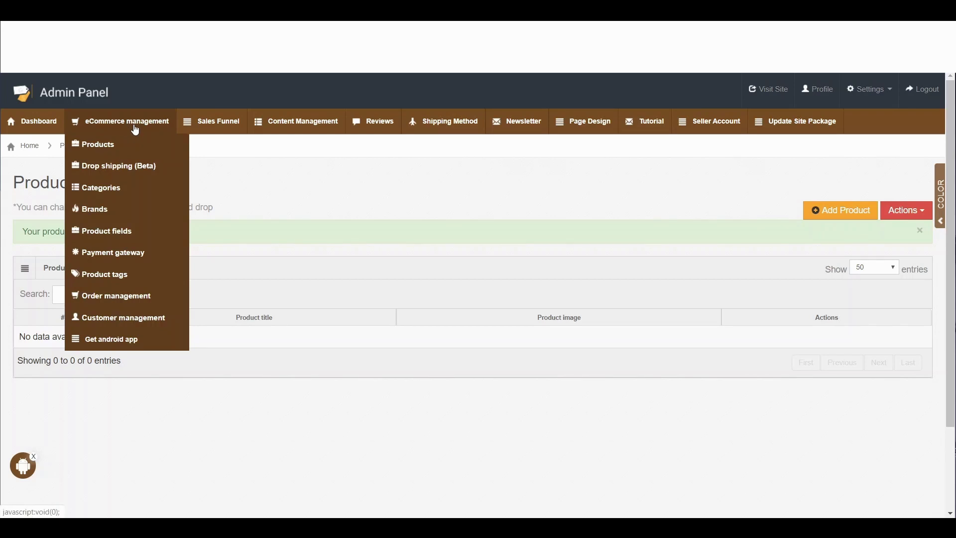
{"action": "left_click", "coordinate": [127, 174]}
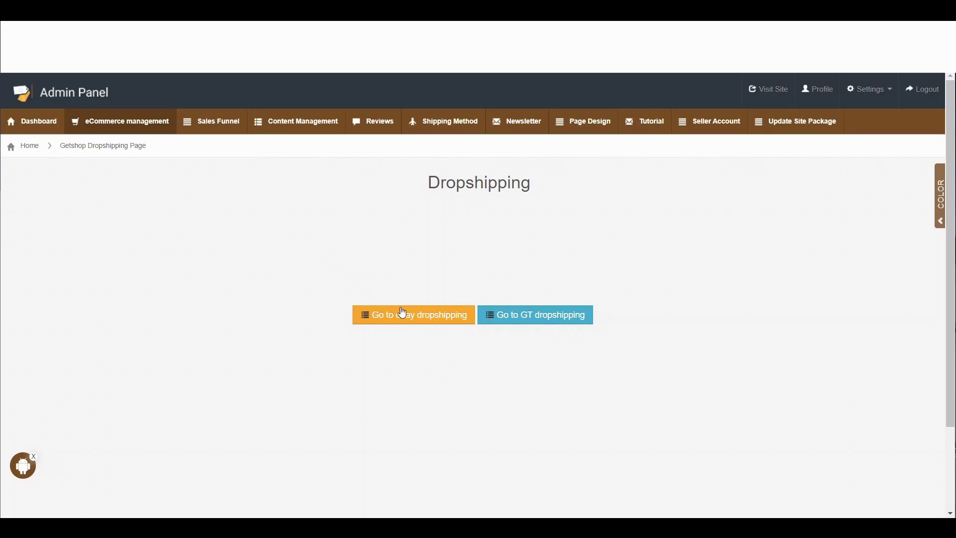
- Go to eBay dropshipping and search products for 't-shirt'
{"action": "left_click", "coordinate": [410, 323]}
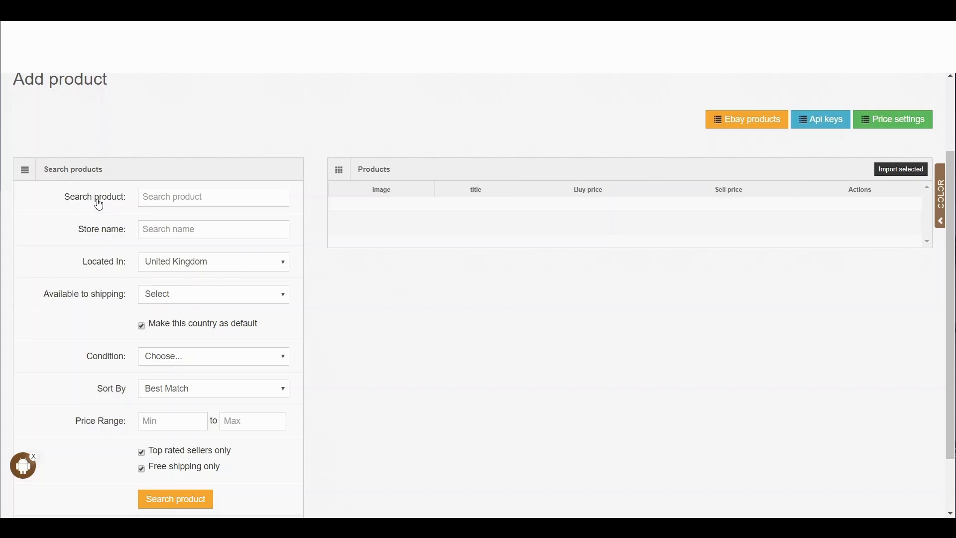
{"action": "left_click", "coordinate": [168, 200]}
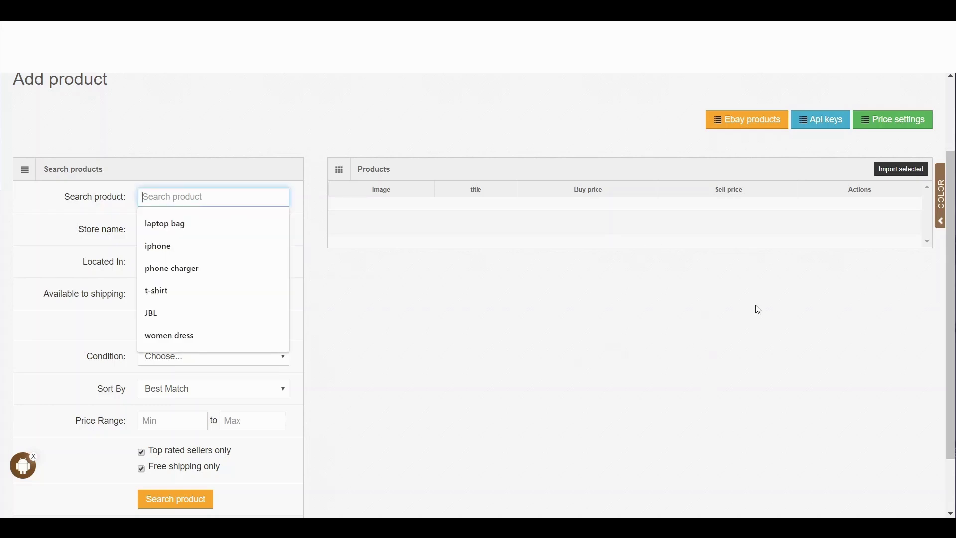
{"action": "left_click", "coordinate": [160, 291]}
{"action": "scroll", "coordinate": [316, 399], "scroll_direction": "down", "scroll_amount": 1}
{"action": "left_click", "coordinate": [178, 486]}
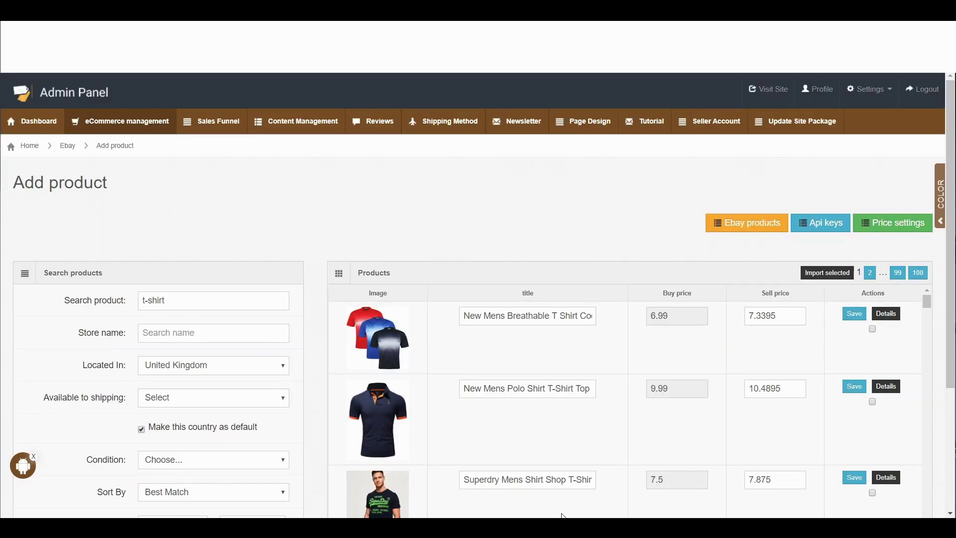
{"action": "scroll", "coordinate": [740, 455], "scroll_direction": "down", "scroll_amount": 2}
- Set the eBay price increase to 50 Percentage, then return to Add Ebay Product
{"action": "left_click", "coordinate": [894, 231]}
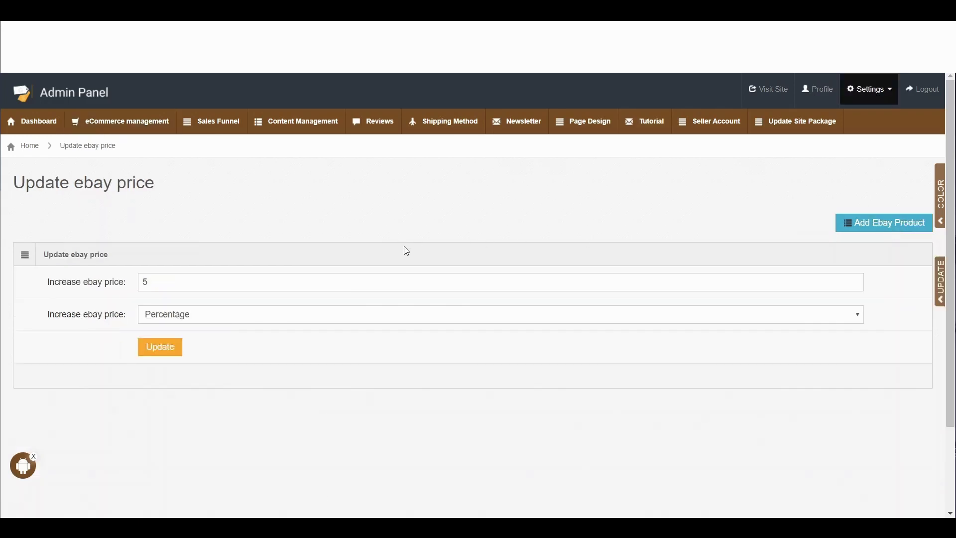
{"action": "left_click", "coordinate": [169, 285]}
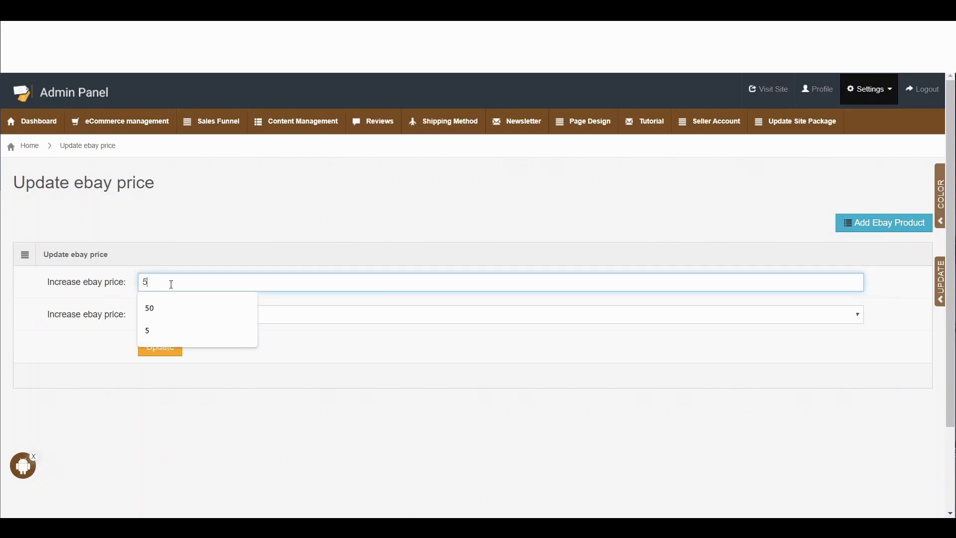
{"action": "left_click", "coordinate": [163, 304]}
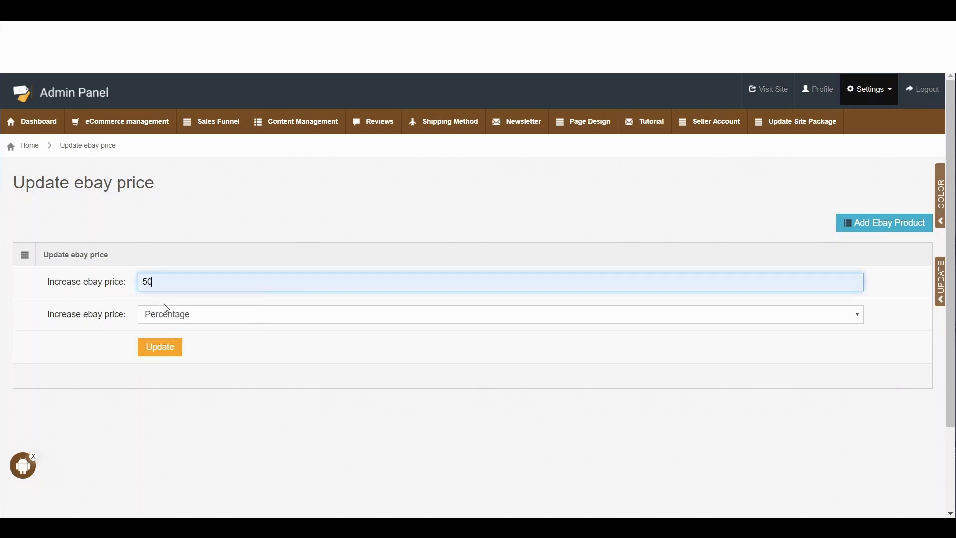
{"action": "left_click", "coordinate": [176, 354]}
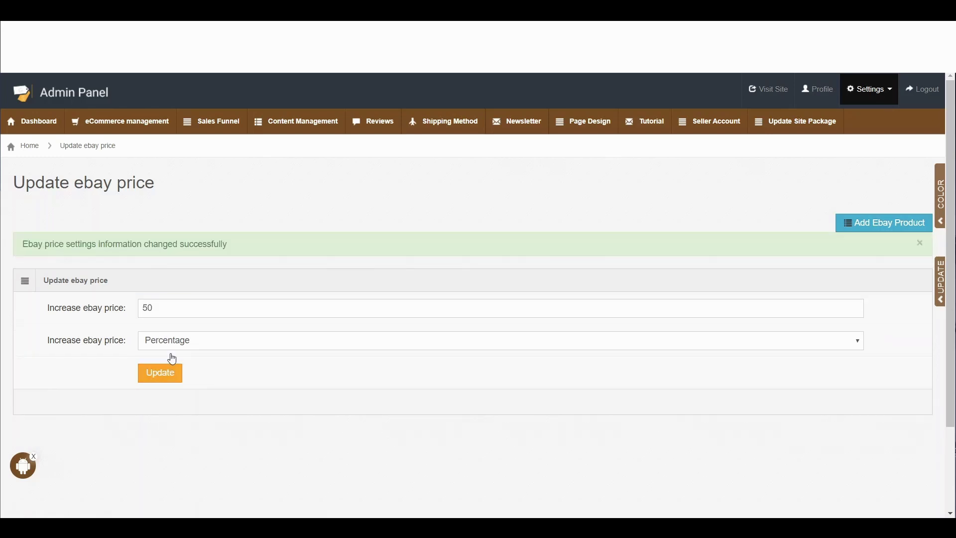
{"action": "left_click", "coordinate": [868, 230]}
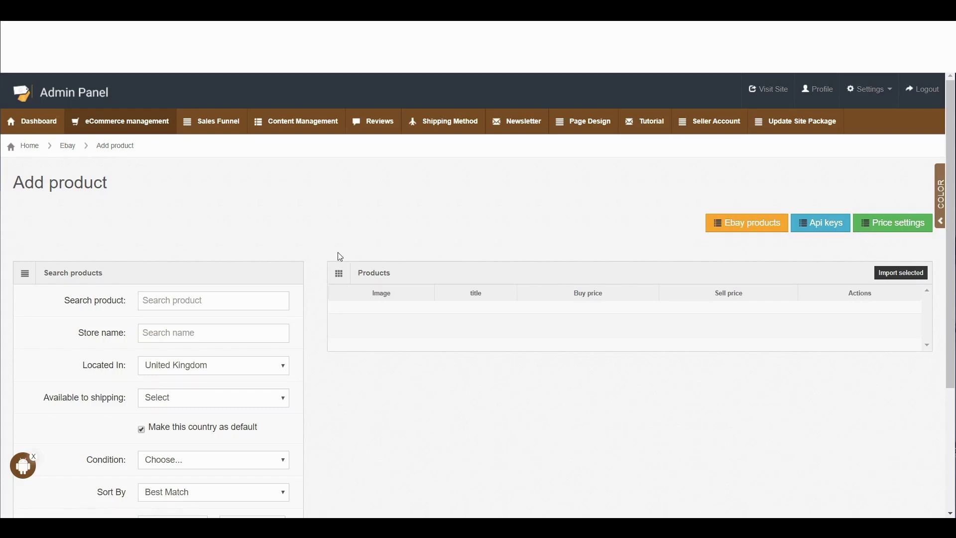
- Search eBay for 't-shirt' again to list the 50% marked-up sell prices
{"action": "left_click", "coordinate": [209, 300]}
{"action": "left_click", "coordinate": [165, 399]}
{"action": "scroll", "coordinate": [388, 458], "scroll_direction": "down", "scroll_amount": 3}
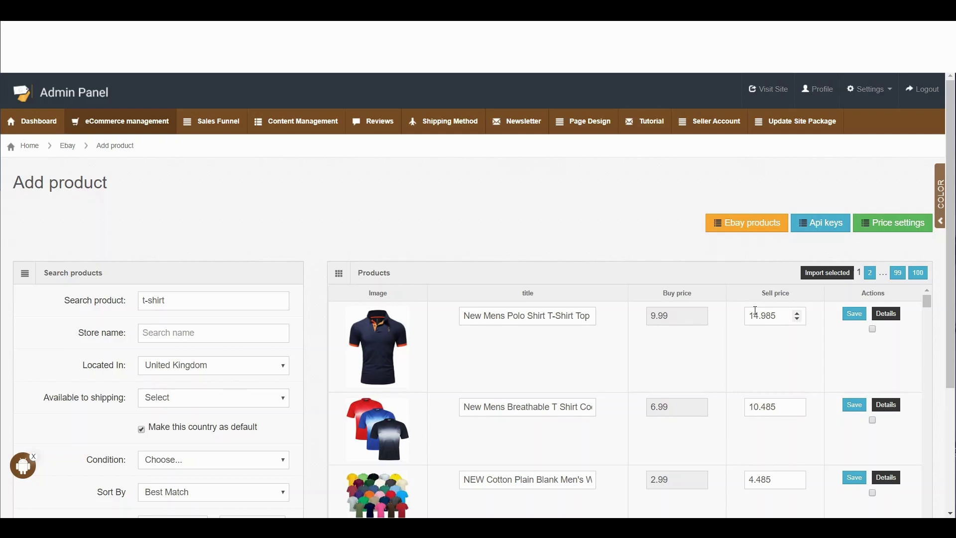
{"action": "scroll", "coordinate": [756, 311], "scroll_direction": "down", "scroll_amount": 2}
- View and close the cotton t-shirt's sales stats
{"action": "left_click", "coordinate": [891, 374]}
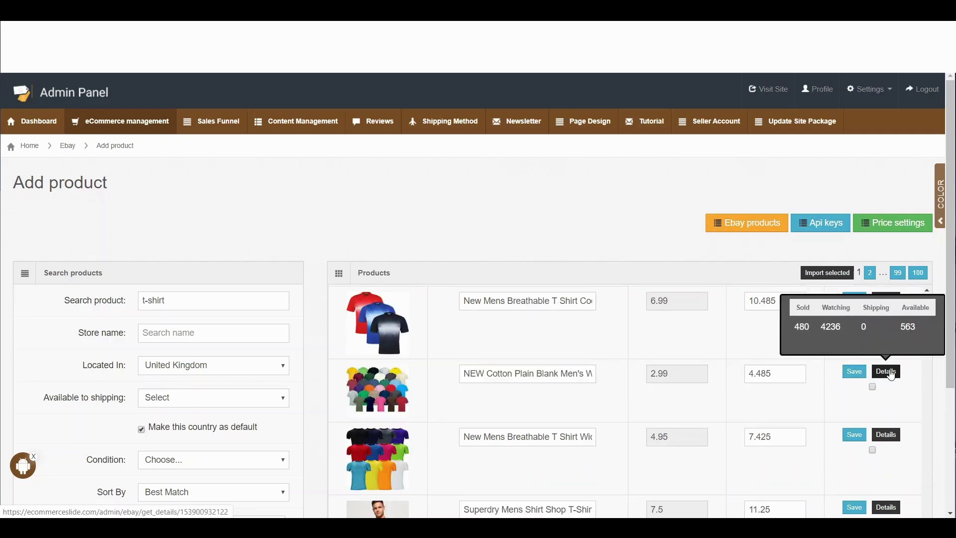
{"action": "left_click", "coordinate": [697, 371]}
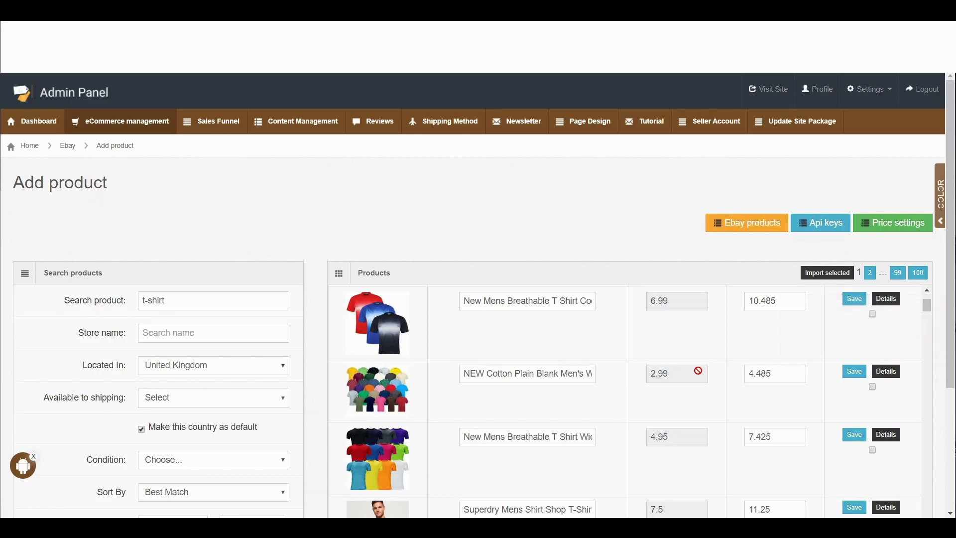
{"action": "scroll", "coordinate": [504, 394], "scroll_direction": "down", "scroll_amount": 1}
{"action": "scroll", "coordinate": [503, 393], "scroll_direction": "up", "scroll_amount": 1}
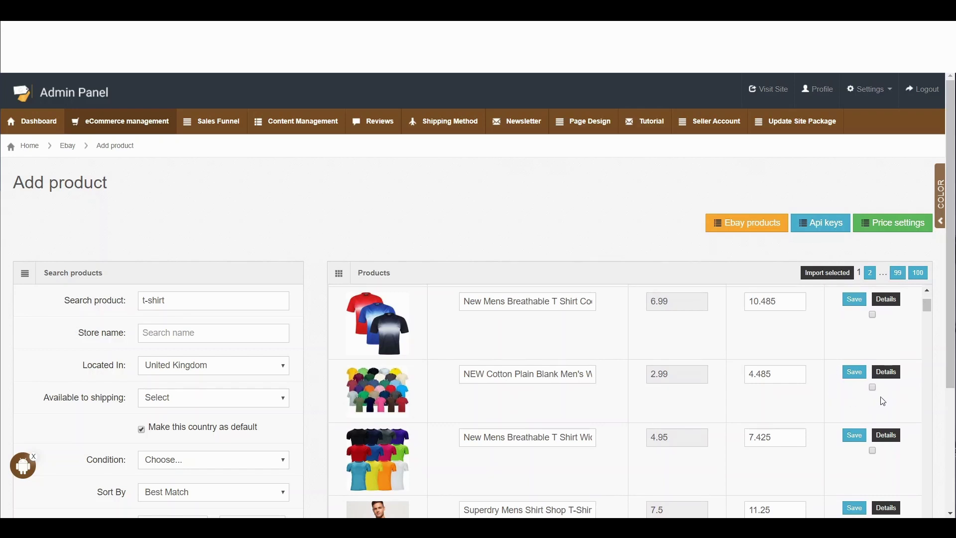
{"action": "left_click", "coordinate": [887, 382]}
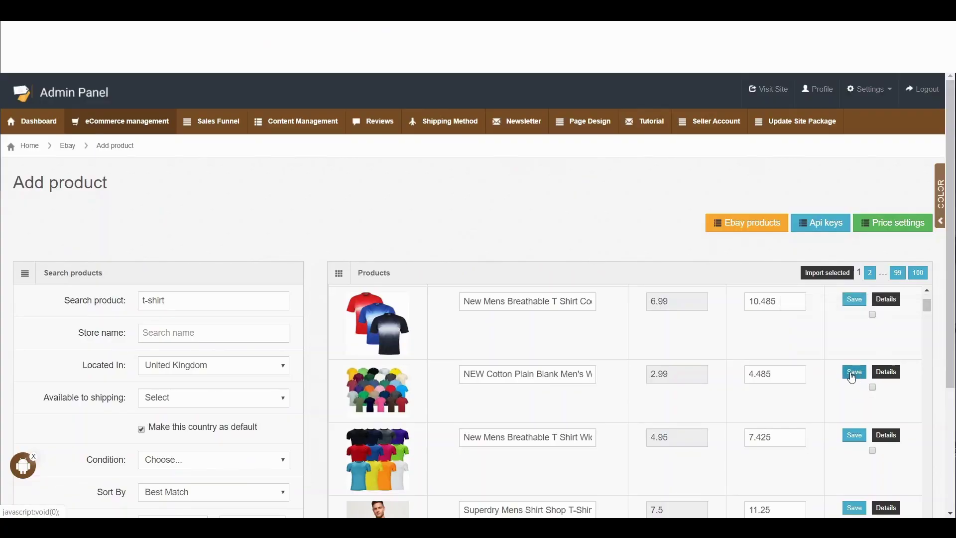
- Save the NEW Cotton Plain Blank t-shirt at 4.485 and dismiss the success alert
{"action": "left_click", "coordinate": [851, 374]}
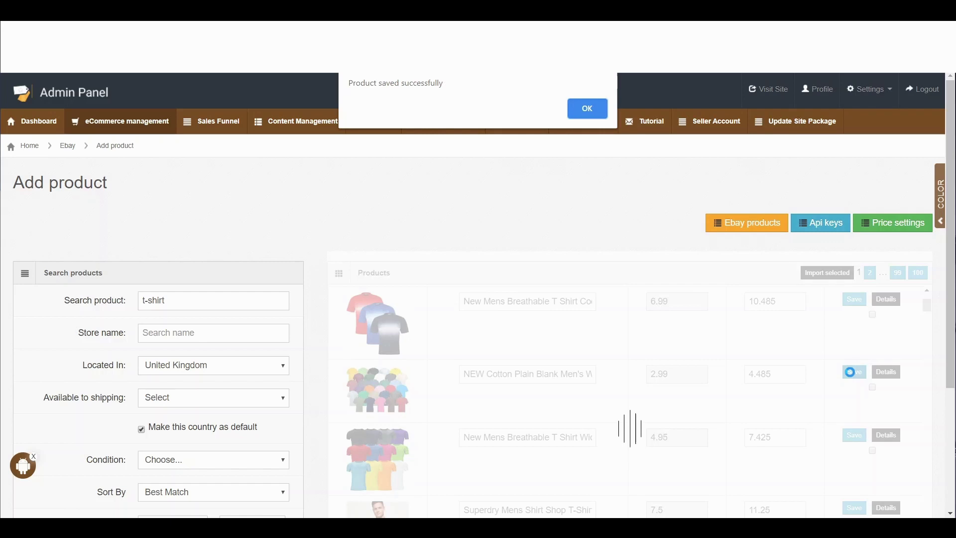
{"action": "left_click", "coordinate": [587, 110]}
{"action": "mouse_move", "coordinate": [585, 117]}
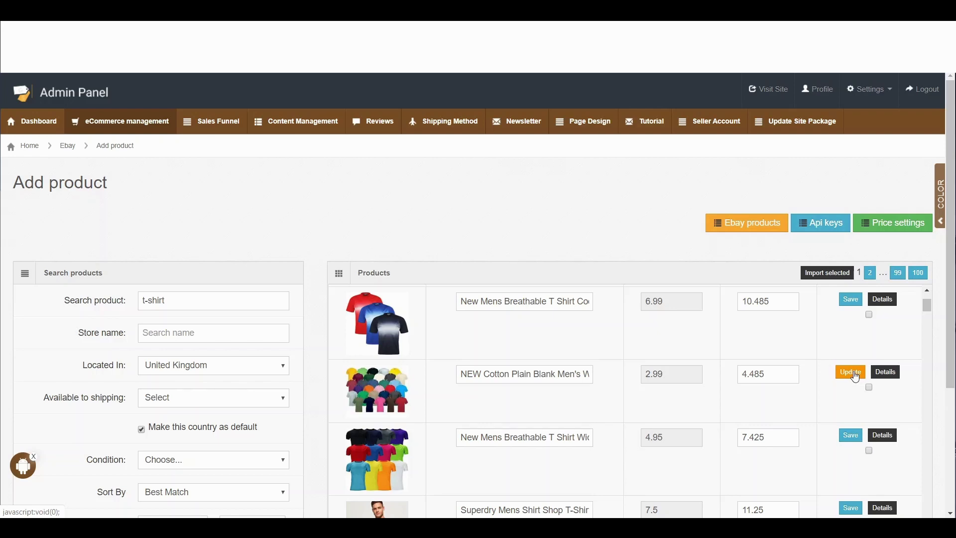
{"action": "scroll", "coordinate": [855, 377], "scroll_direction": "down", "scroll_amount": 2}
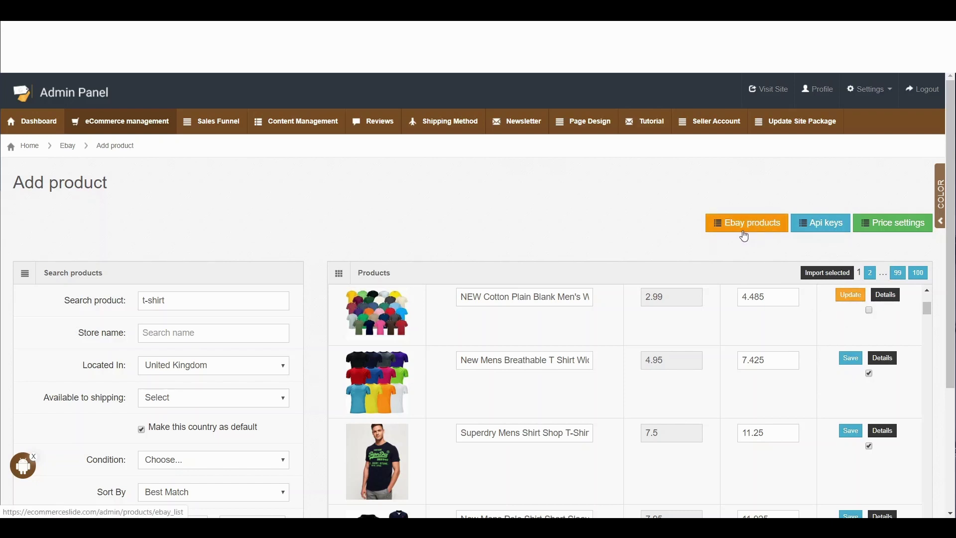
- Show the Ebay products list down to the inactive cotton t-shirt at 4.49
{"action": "left_click", "coordinate": [761, 233]}
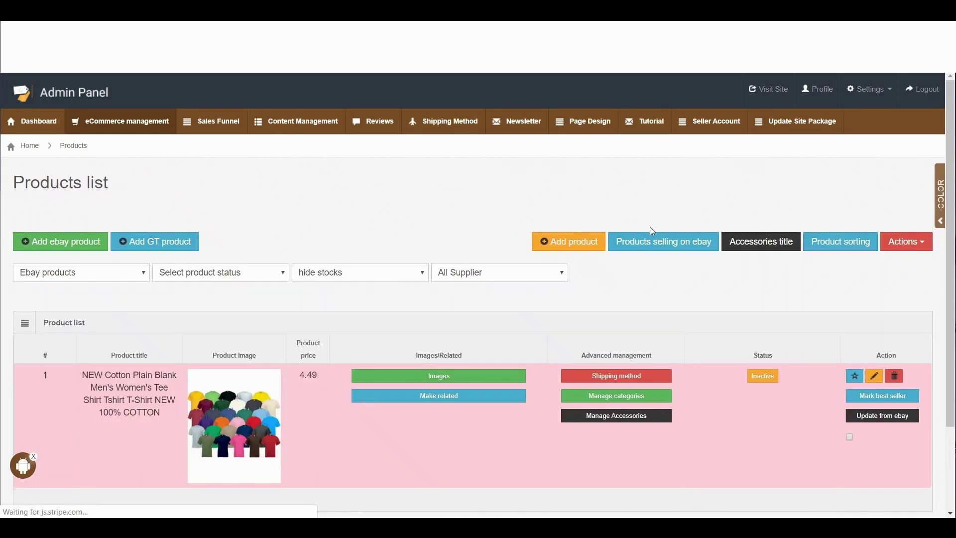
{"action": "scroll", "coordinate": [314, 337], "scroll_direction": "down", "scroll_amount": 2}
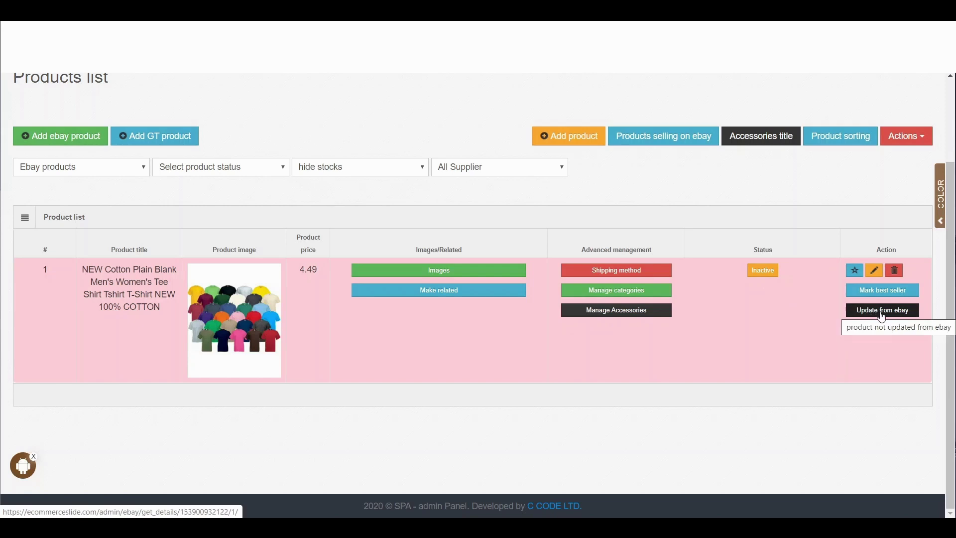
{"action": "left_click", "coordinate": [899, 313]}
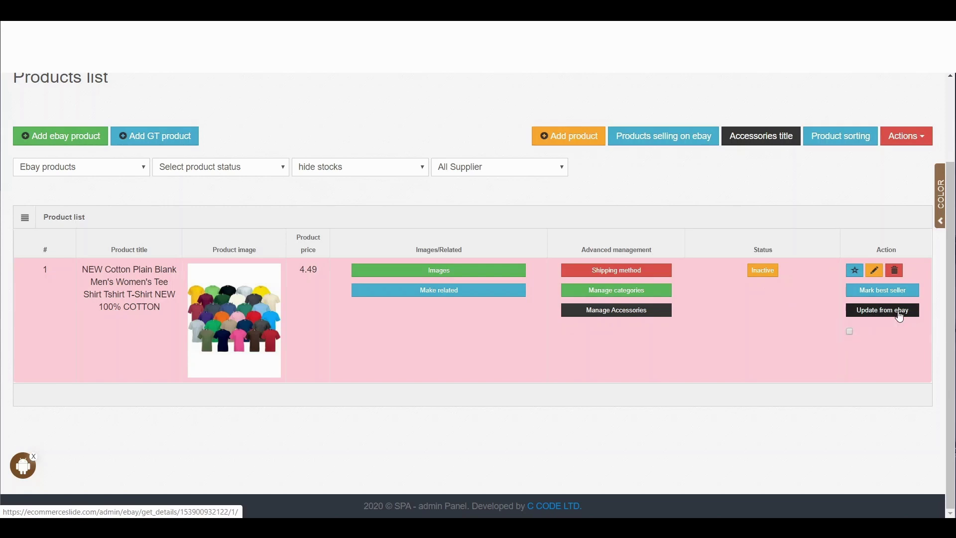
{"action": "scroll", "coordinate": [278, 393], "scroll_direction": "down", "scroll_amount": 2}
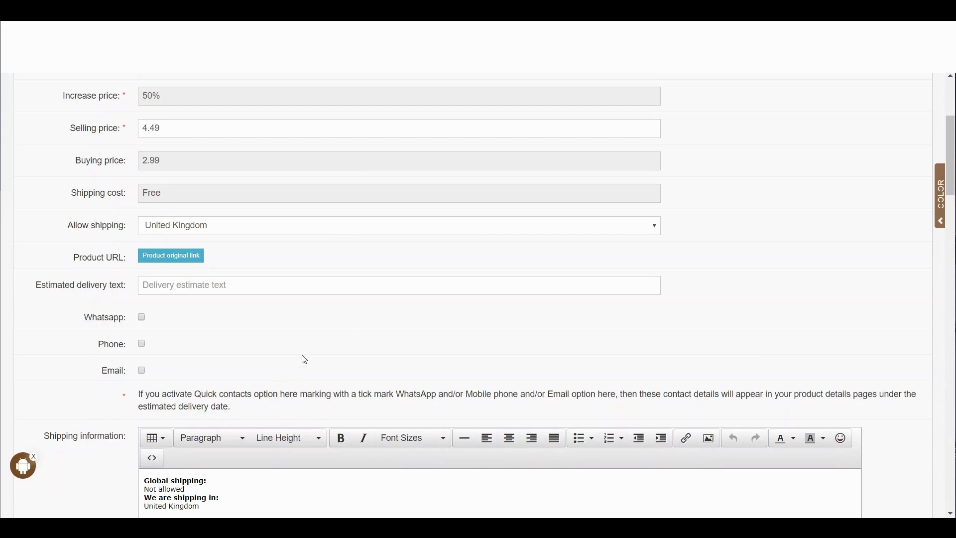
{"action": "scroll", "coordinate": [304, 360], "scroll_direction": "up", "scroll_amount": 2}
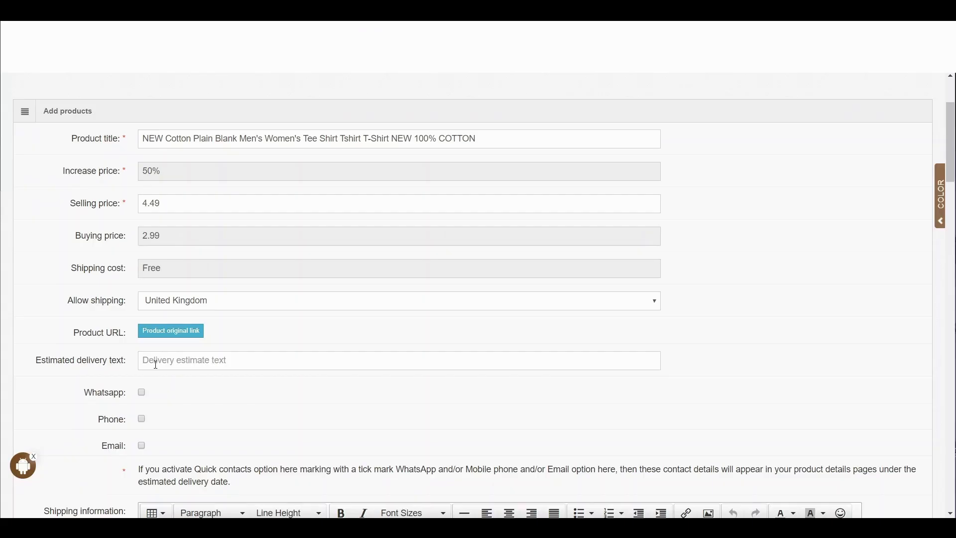
{"action": "left_click", "coordinate": [168, 331]}
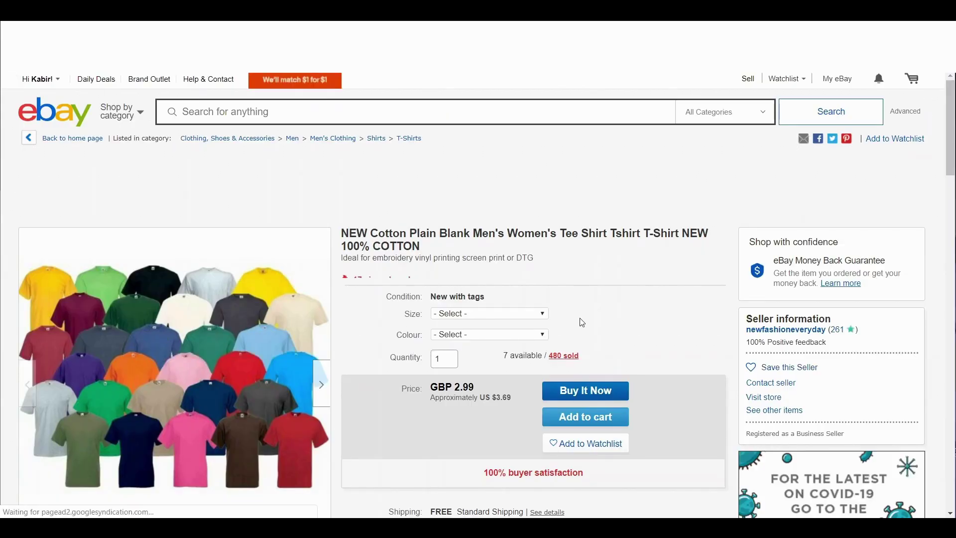
{"action": "scroll", "coordinate": [580, 318], "scroll_direction": "down", "scroll_amount": 1}
{"action": "scroll", "coordinate": [533, 383], "scroll_direction": "down", "scroll_amount": 2}
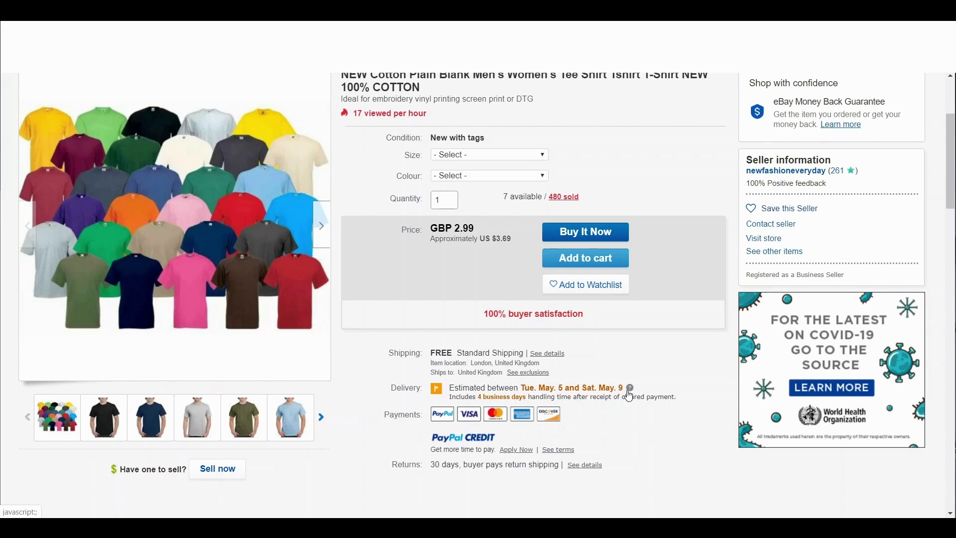
{"action": "scroll", "coordinate": [628, 395], "scroll_direction": "up", "scroll_amount": 1}
{"action": "scroll", "coordinate": [519, 417], "scroll_direction": "up", "scroll_amount": 5}
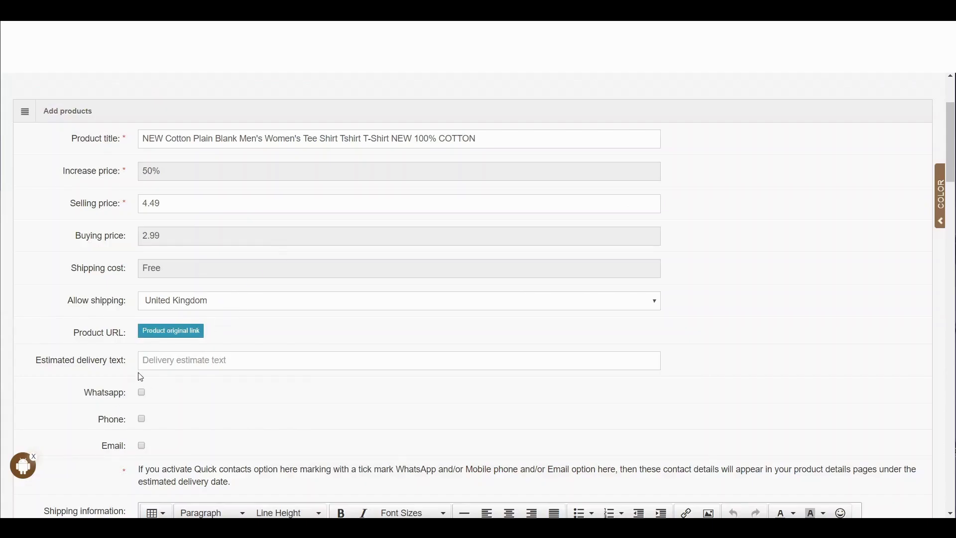
- Set estimated delivery to '7 to 14 business days' and tick the WhatsApp quick contact
{"action": "left_click", "coordinate": [165, 365]}
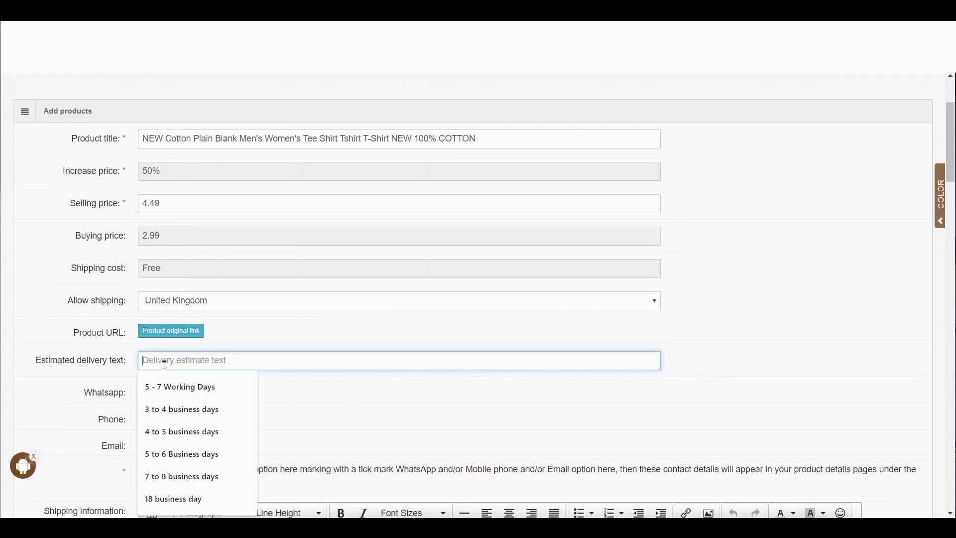
{"action": "type", "text": "7 to 14 business days"}
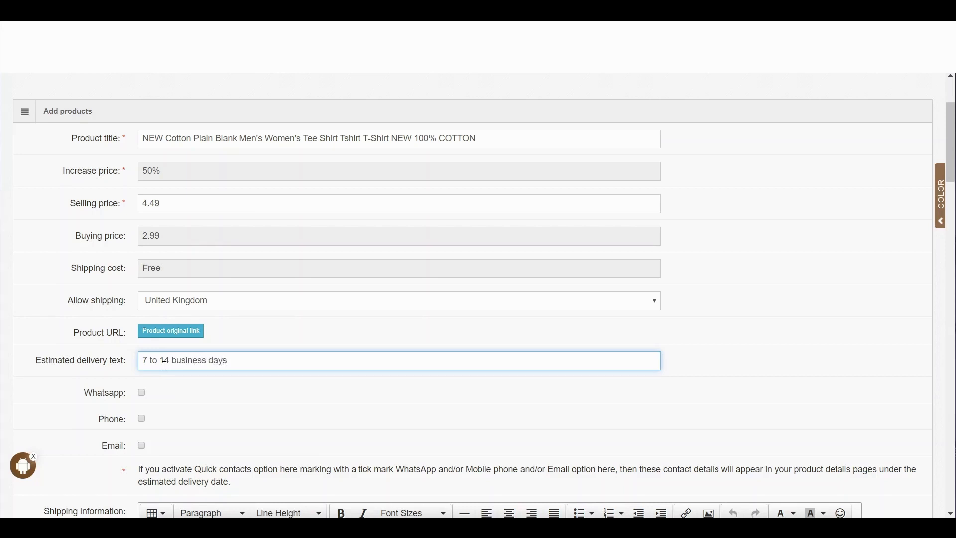
{"action": "left_click", "coordinate": [143, 396]}
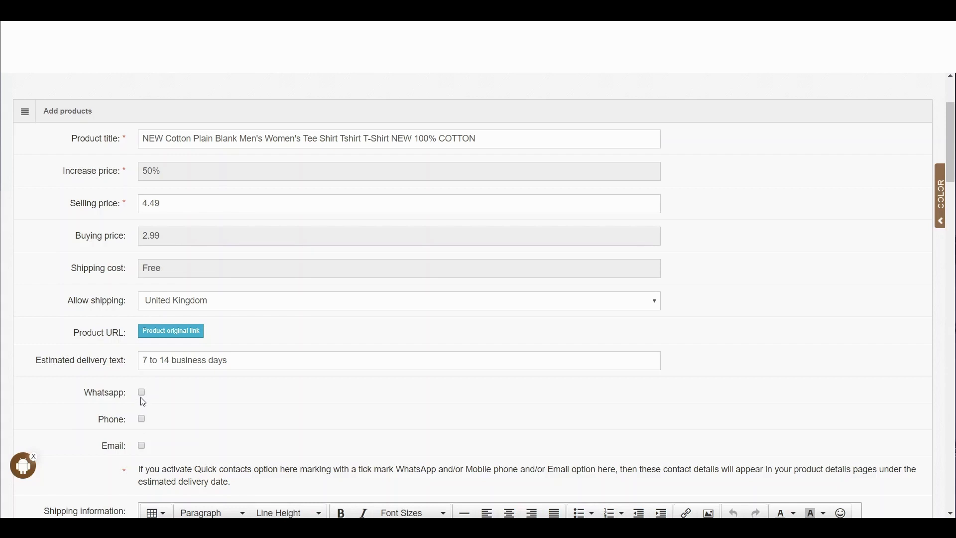
- Tick the Phone quick contact and scroll down past Shipping information
{"action": "left_click", "coordinate": [142, 421]}
{"action": "scroll", "coordinate": [199, 498], "scroll_direction": "down", "scroll_amount": 3}
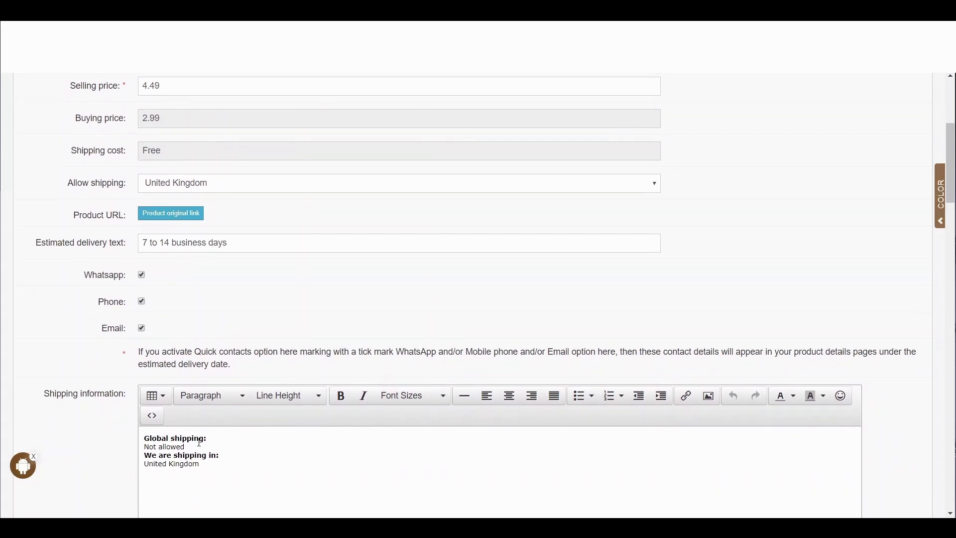
{"action": "scroll", "coordinate": [199, 442], "scroll_direction": "down", "scroll_amount": 2}
{"action": "scroll", "coordinate": [201, 447], "scroll_direction": "down", "scroll_amount": 1}
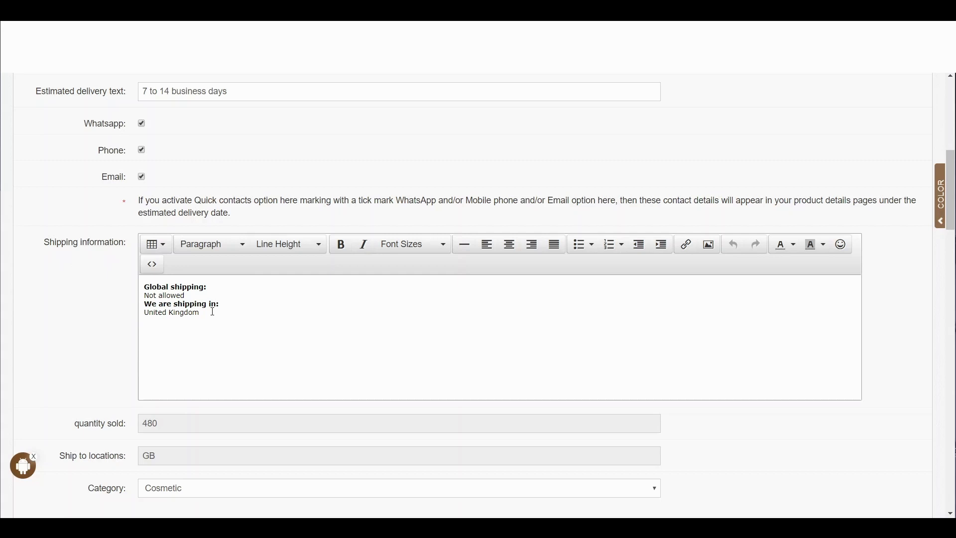
{"action": "scroll", "coordinate": [213, 312], "scroll_direction": "down", "scroll_amount": 3}
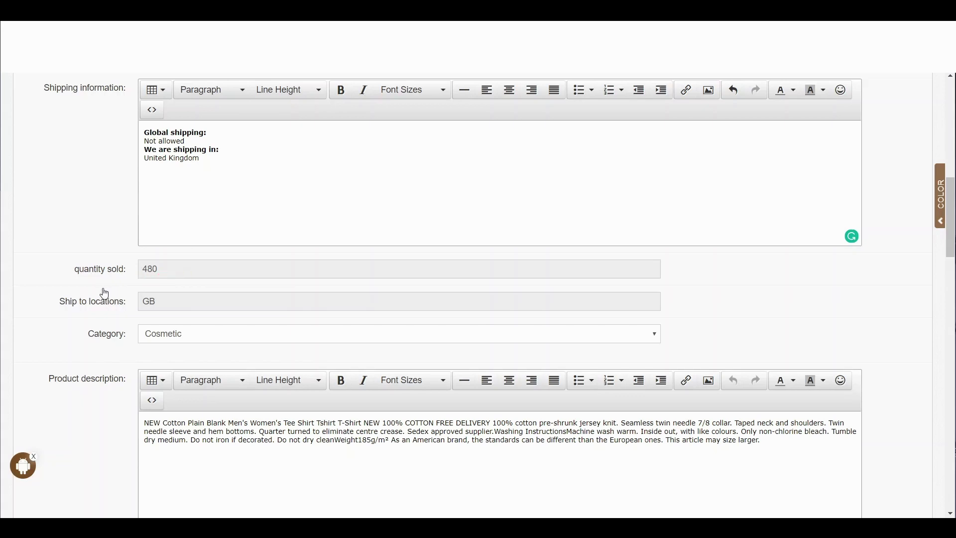
{"action": "scroll", "coordinate": [185, 301], "scroll_direction": "down", "scroll_amount": 2}
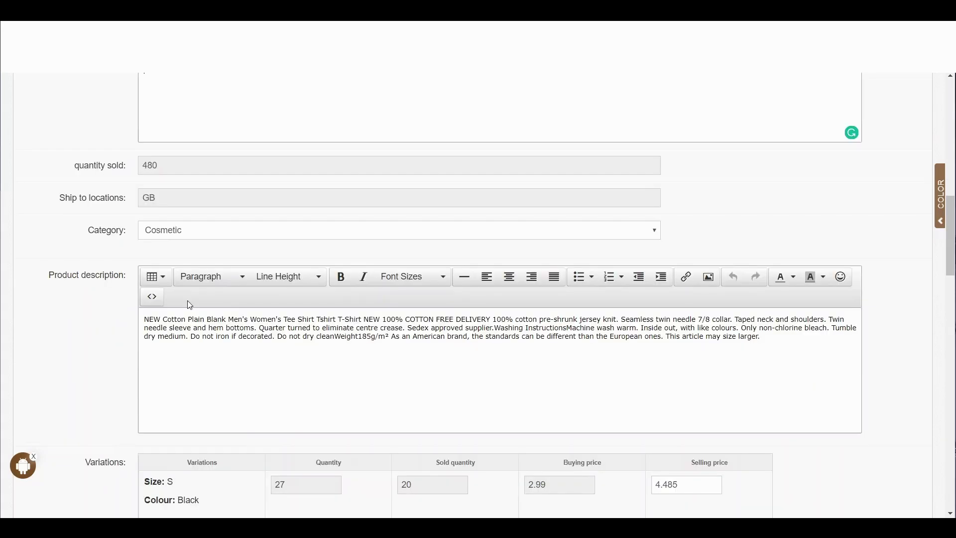
- Change the cotton tee's category from Cosmetic to Food & Drink
{"action": "left_click", "coordinate": [191, 241]}
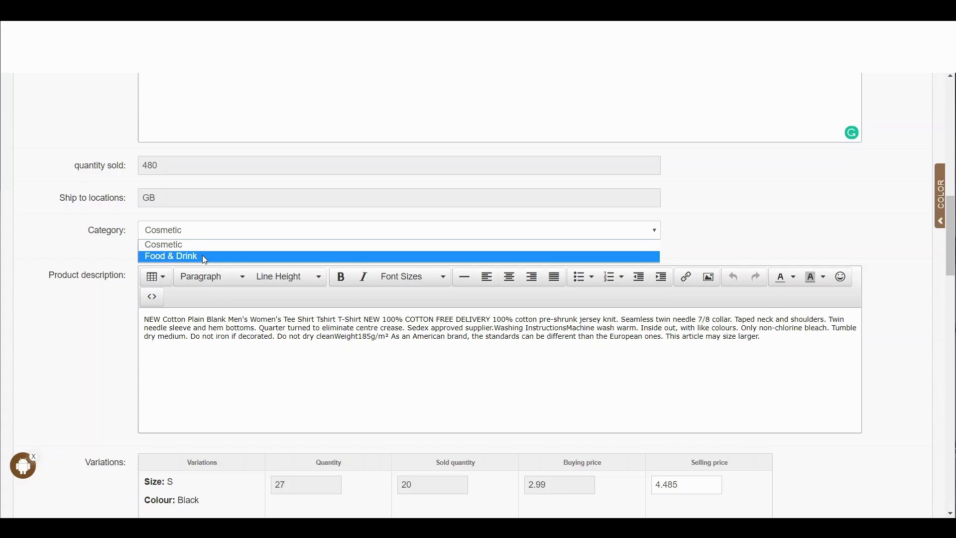
{"action": "left_click", "coordinate": [201, 257]}
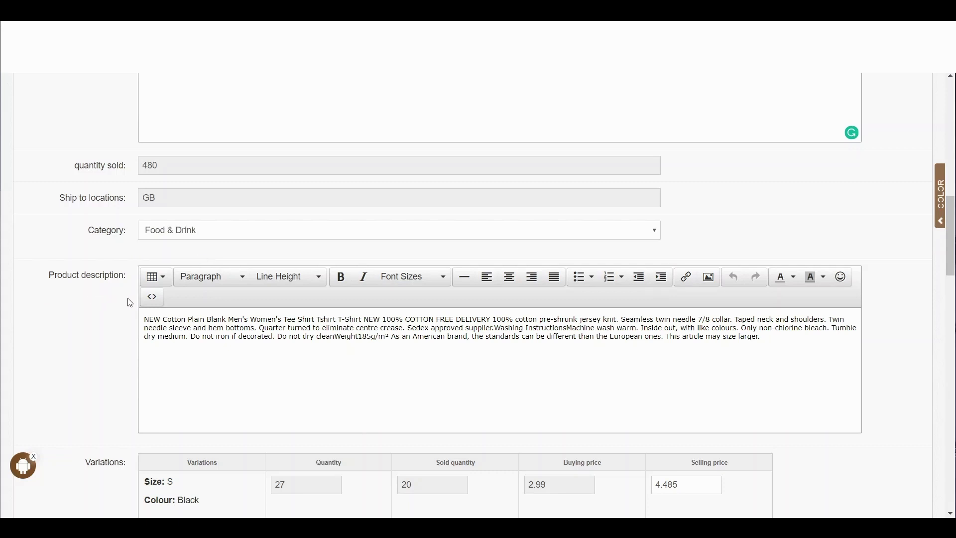
{"action": "left_click", "coordinate": [156, 322]}
{"action": "scroll", "coordinate": [156, 323], "scroll_direction": "down", "scroll_amount": 1}
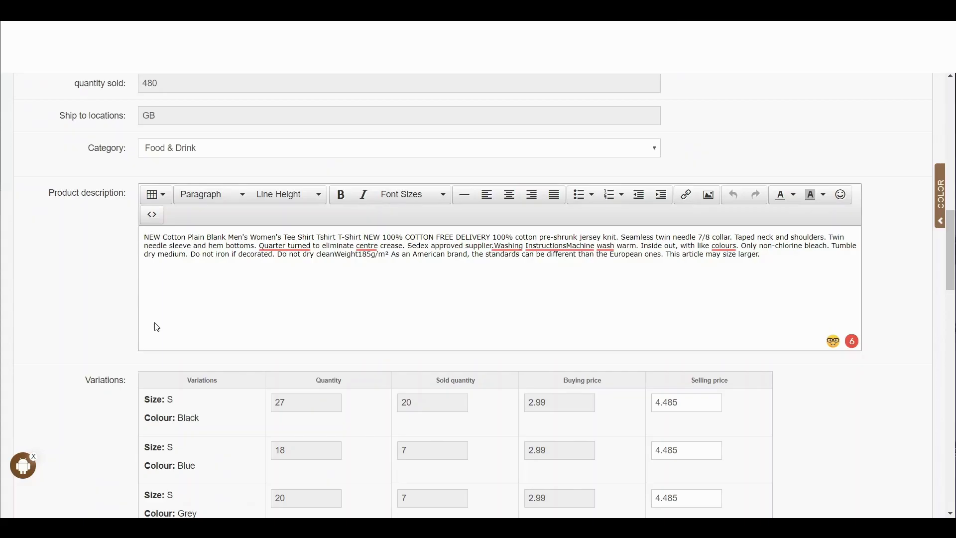
{"action": "scroll", "coordinate": [157, 327], "scroll_direction": "down", "scroll_amount": 5}
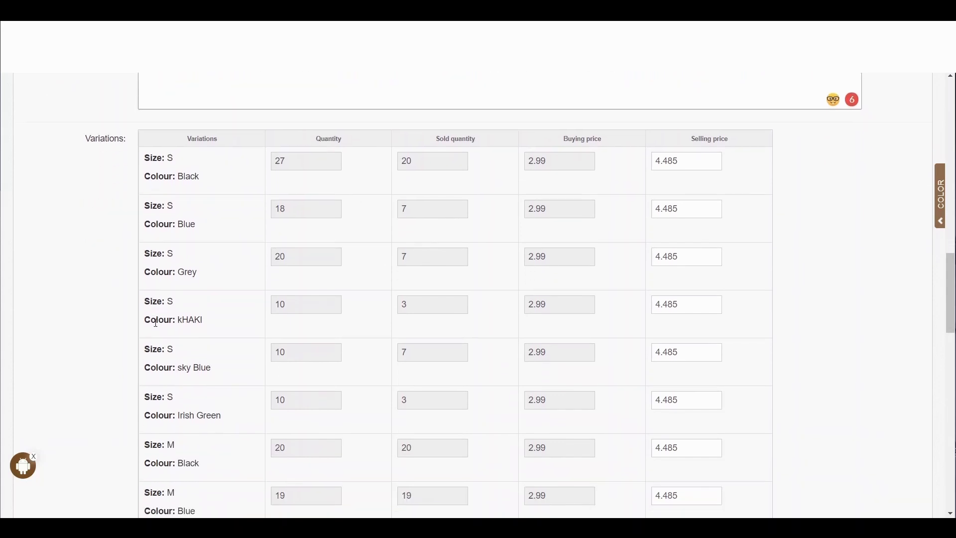
{"action": "scroll", "coordinate": [489, 378], "scroll_direction": "down", "scroll_amount": 3}
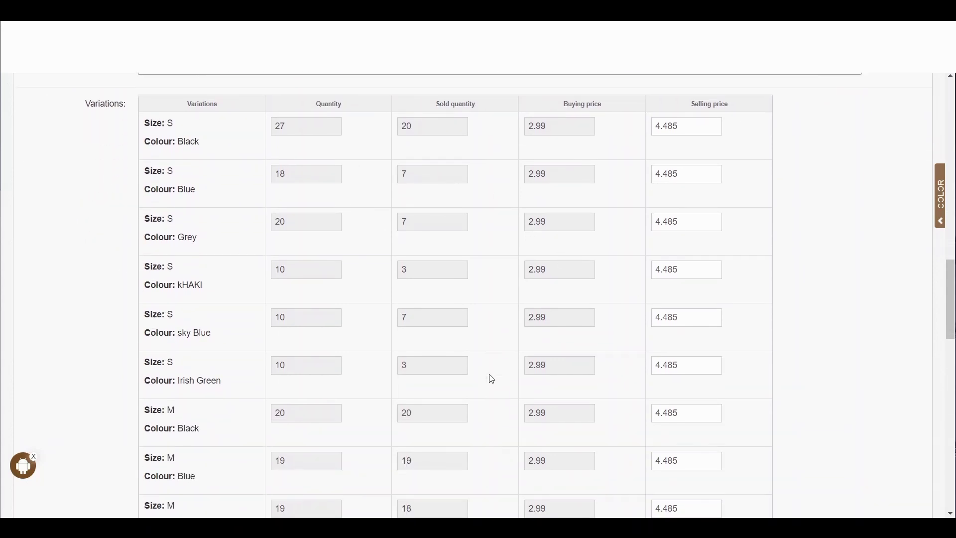
{"action": "scroll", "coordinate": [490, 380], "scroll_direction": "down", "scroll_amount": 13}
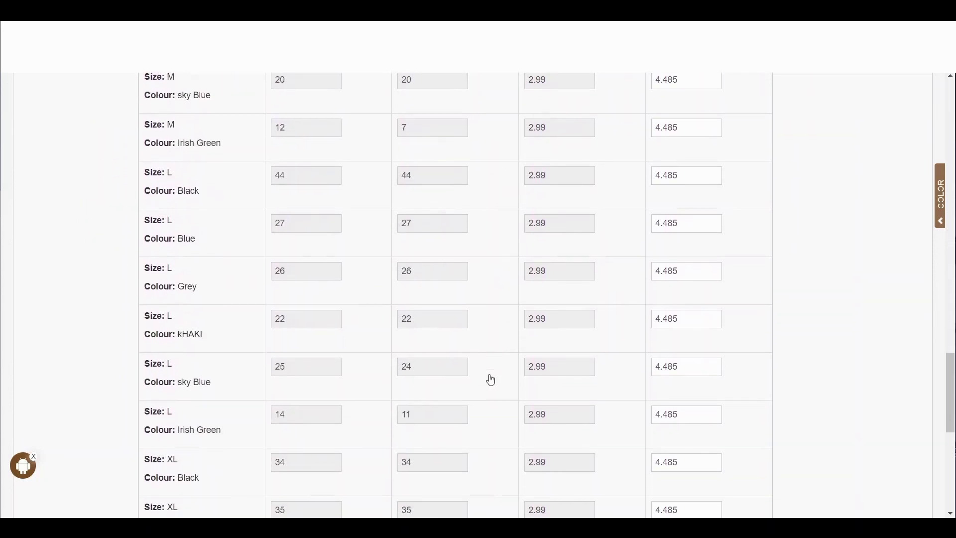
{"action": "scroll", "coordinate": [492, 379], "scroll_direction": "down", "scroll_amount": 4}
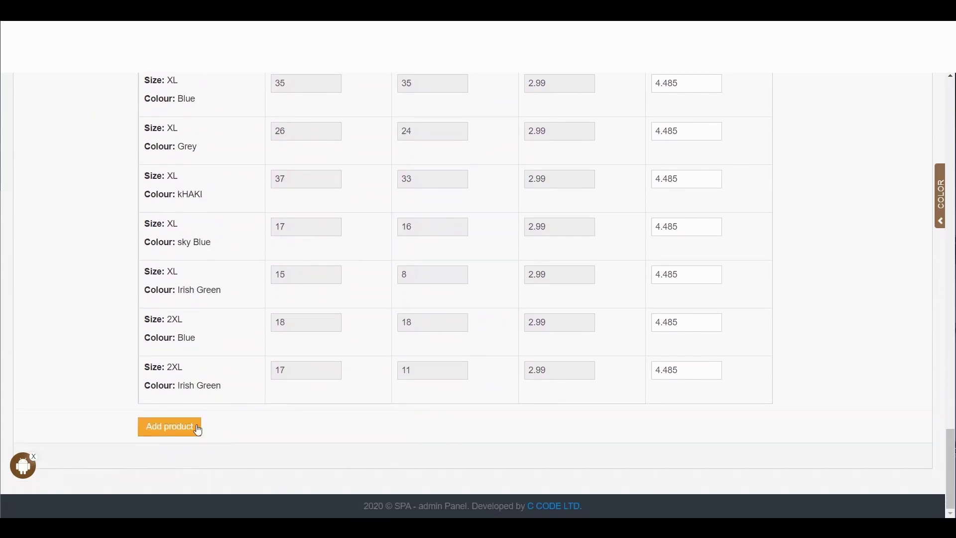
- Add the cotton tee as a product and switch its status to Active
{"action": "left_click", "coordinate": [178, 437]}
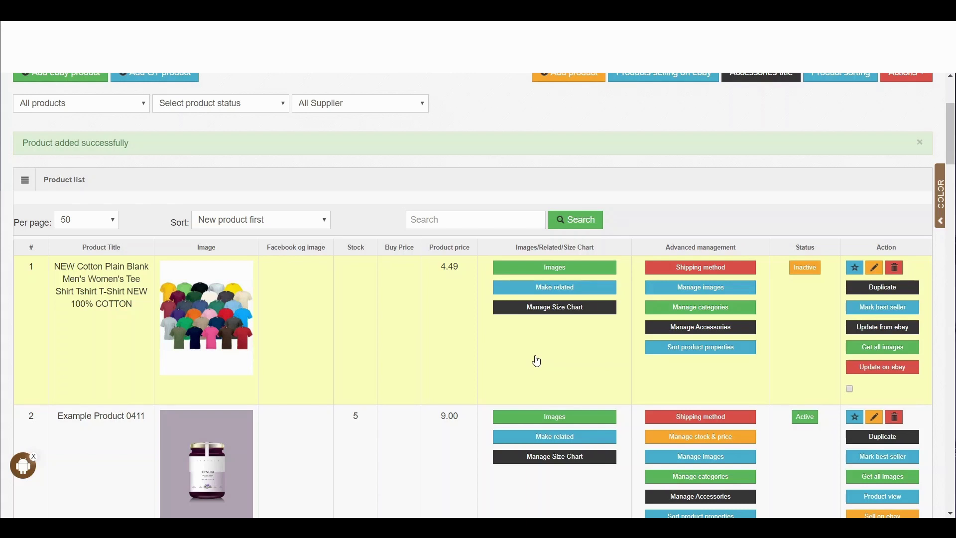
{"action": "left_click", "coordinate": [806, 274]}
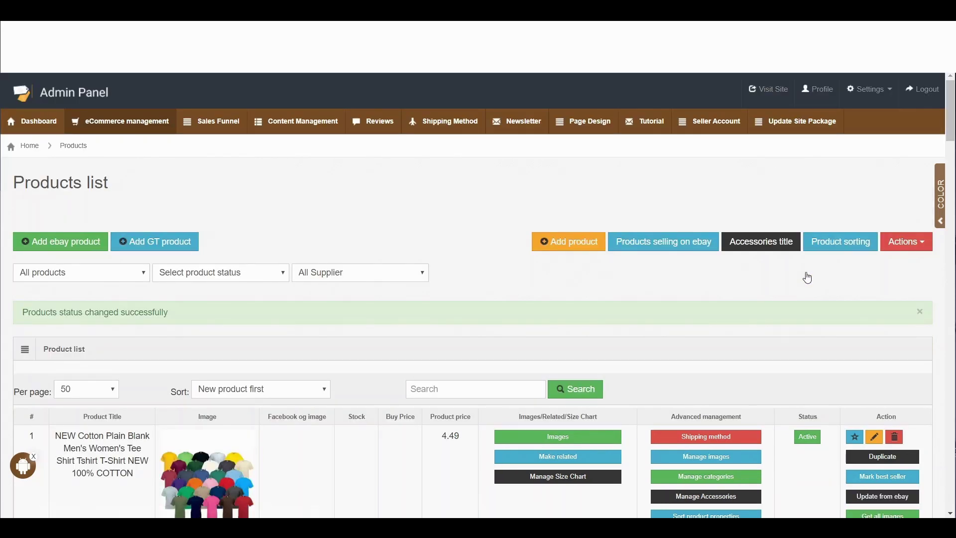
{"action": "scroll", "coordinate": [807, 278], "scroll_direction": "down", "scroll_amount": 6}
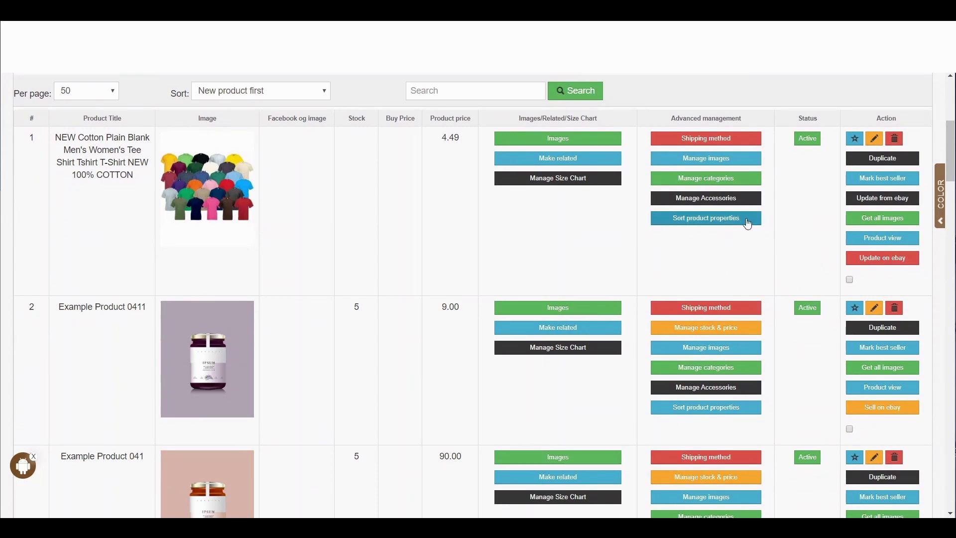
- View the cotton tee's live storefront page, priced £4.49 with 83 in stock
{"action": "left_click", "coordinate": [898, 245]}
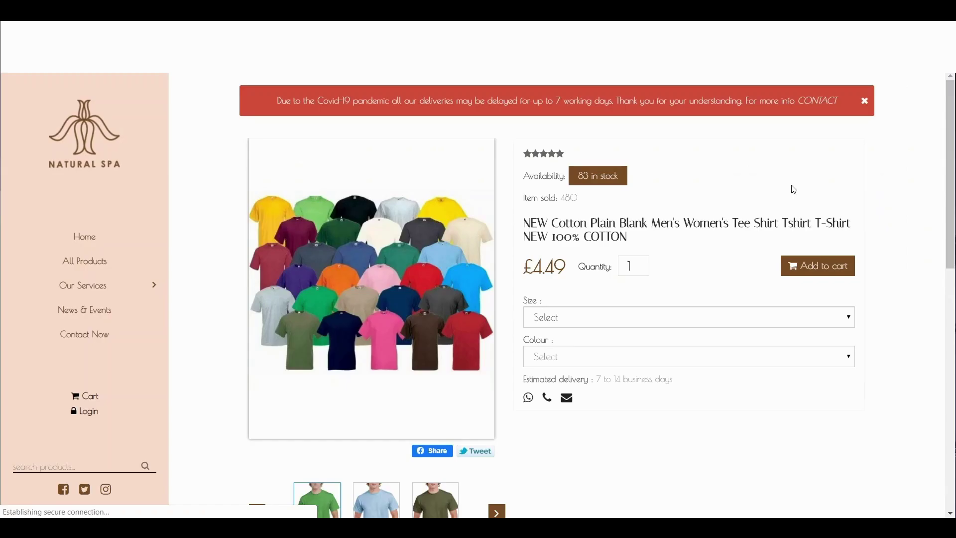